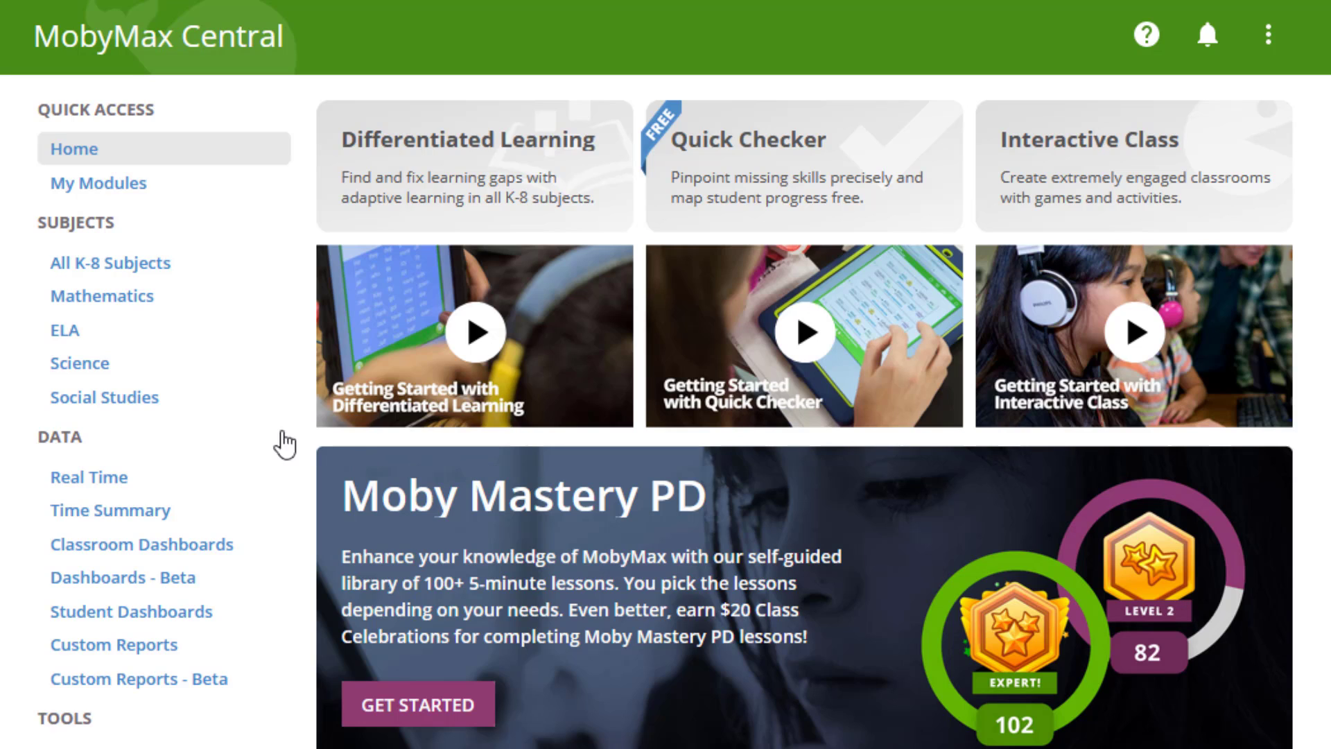
Open the ELA subject page from the Subjects list in the sidebar.
click(65, 331)
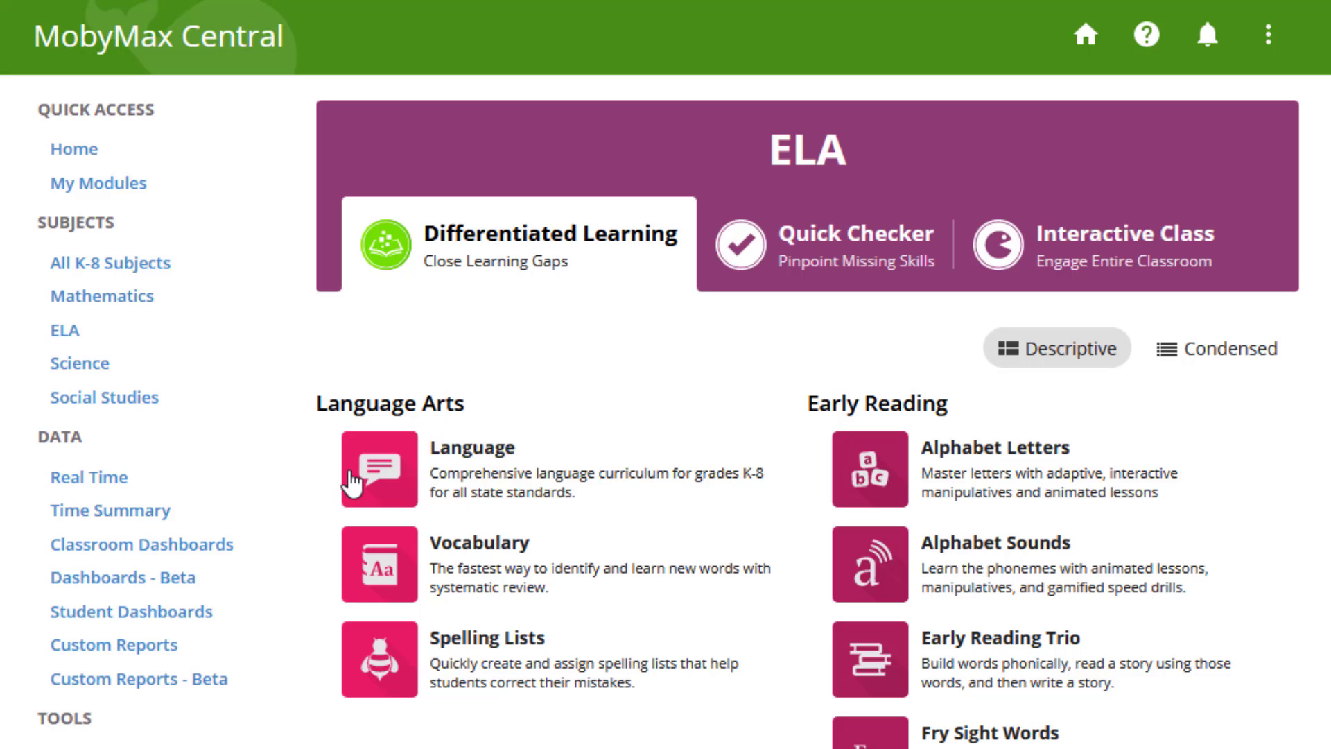
Open the Language library and move from Grade 2 to the Grade 3 lessons.
click(381, 480)
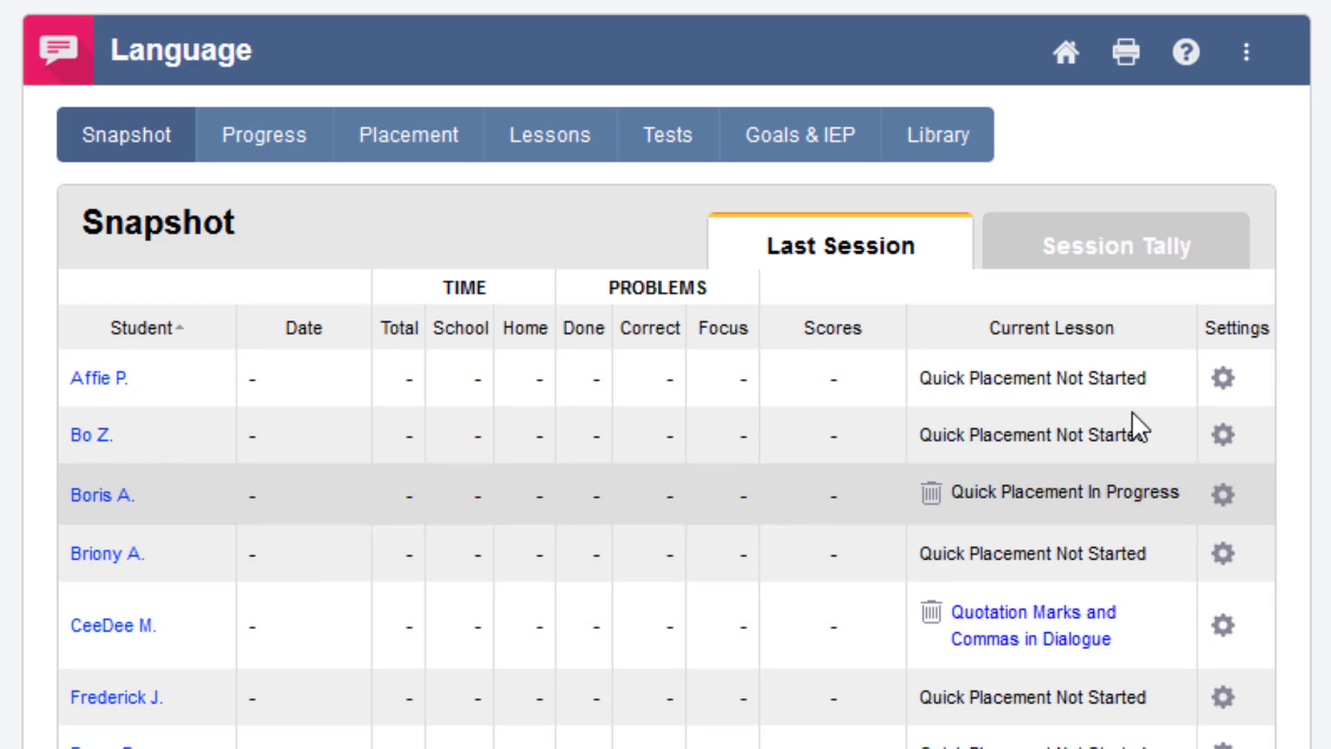
click(940, 158)
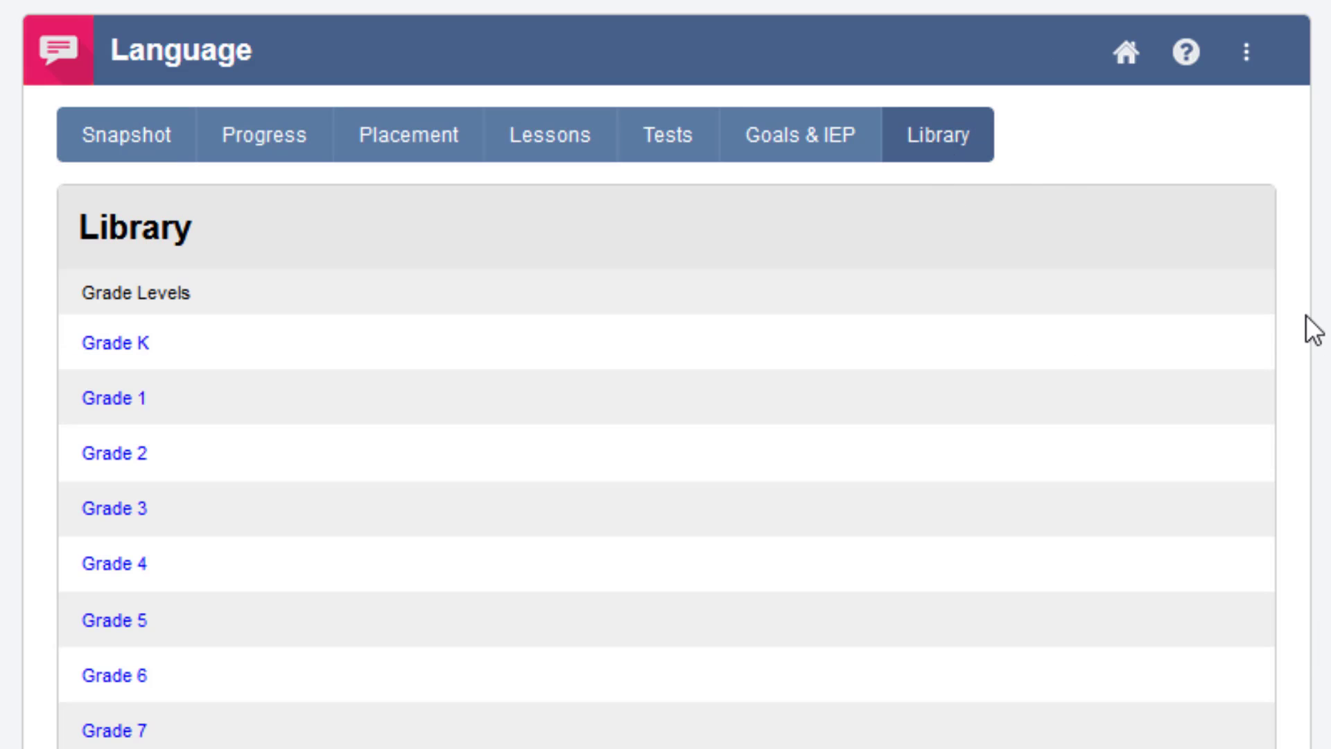
click(105, 458)
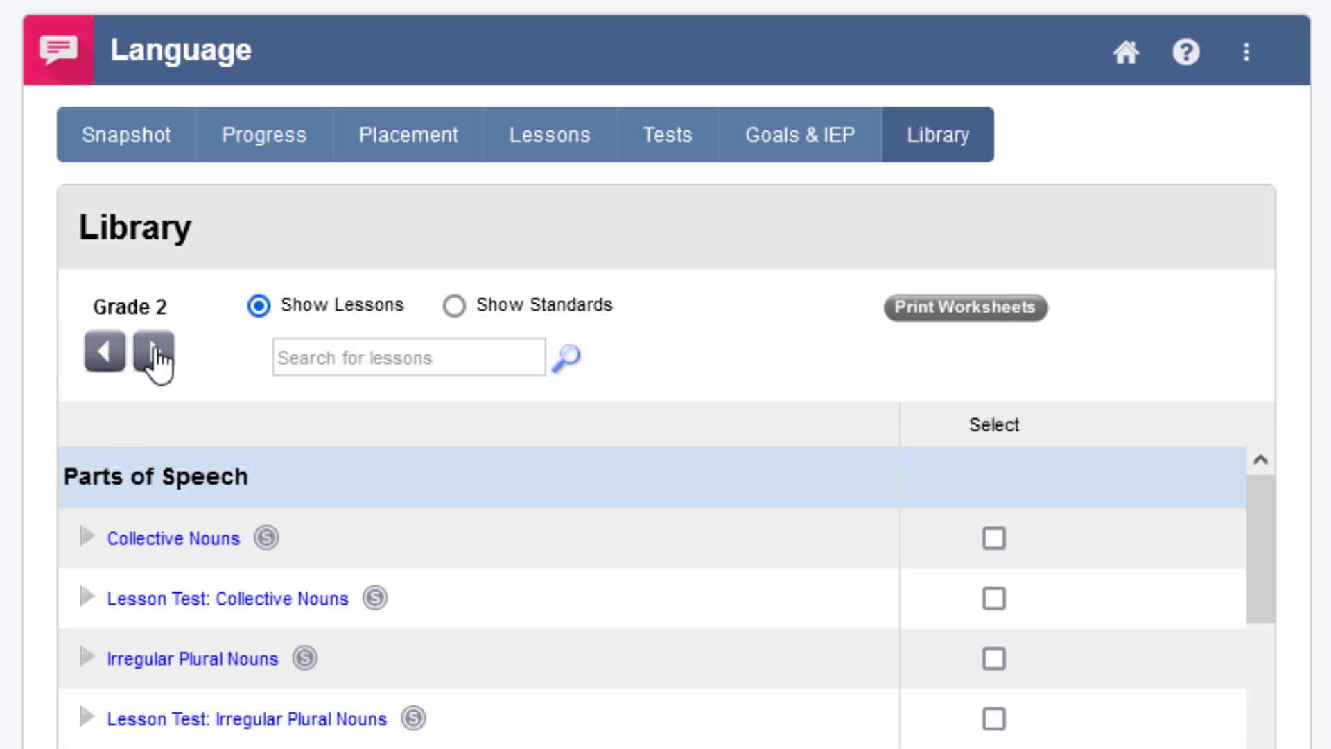
click(156, 356)
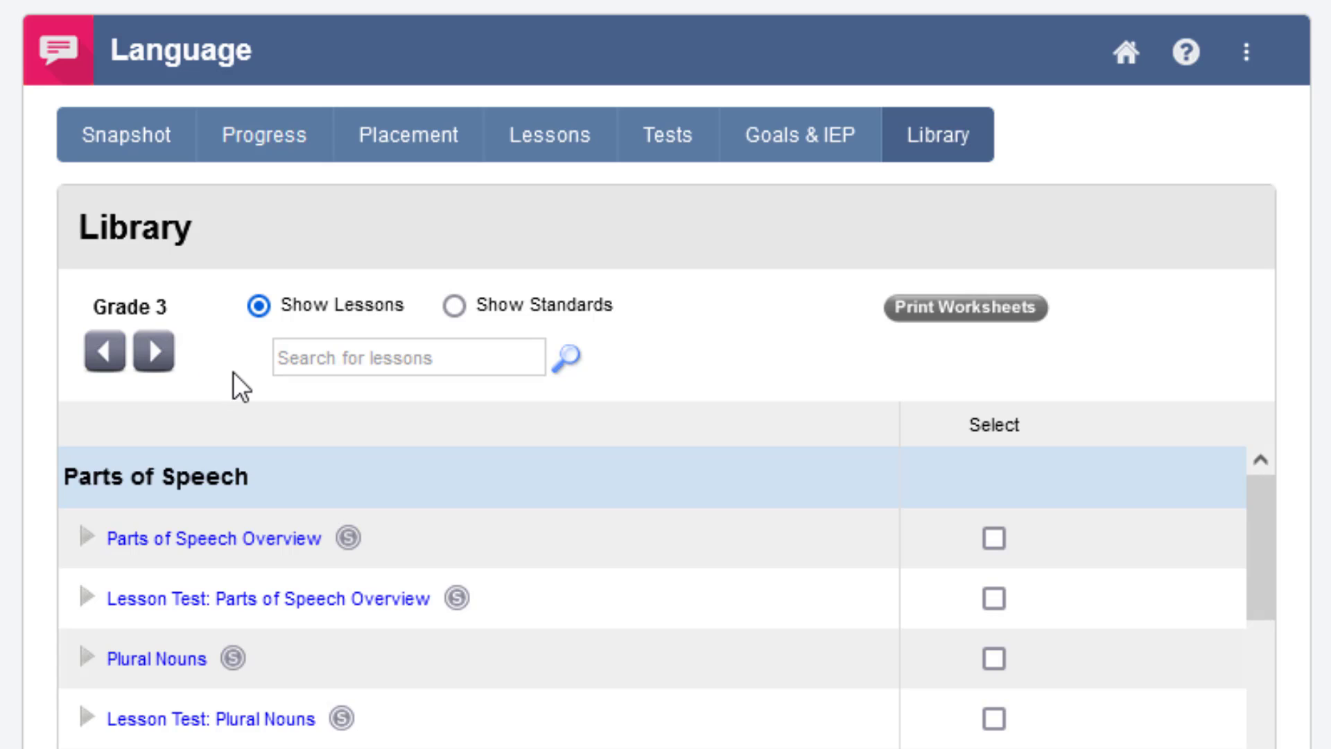
Toggle to Show Standards and back to Show Lessons, then expand Parts of Speech Overview.
click(456, 307)
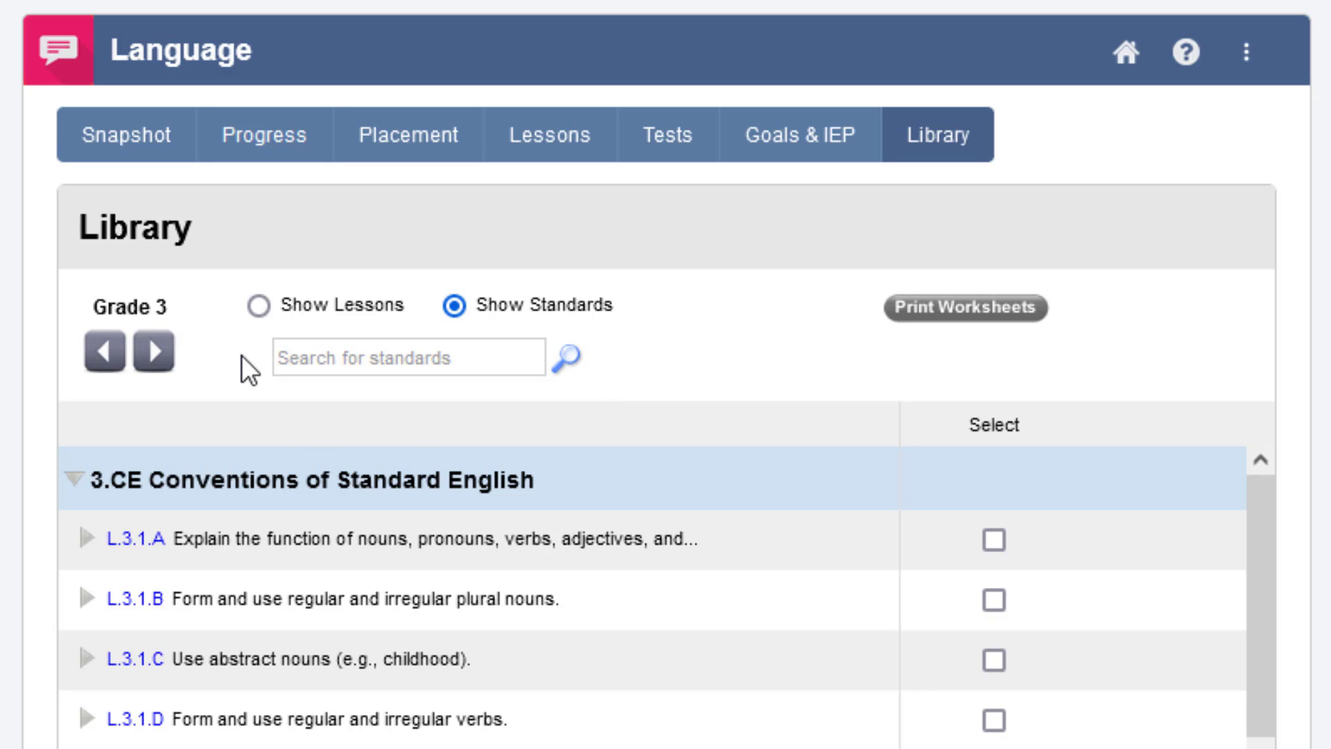
click(260, 306)
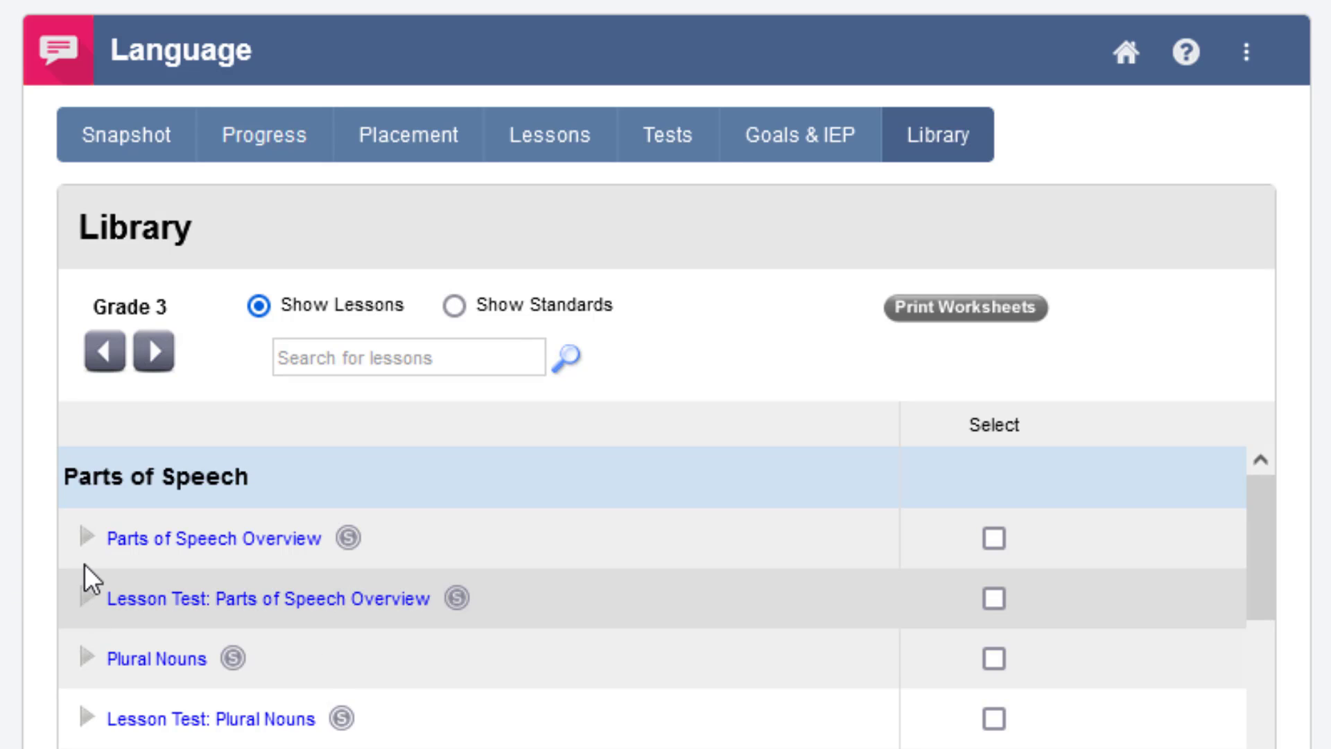
click(87, 538)
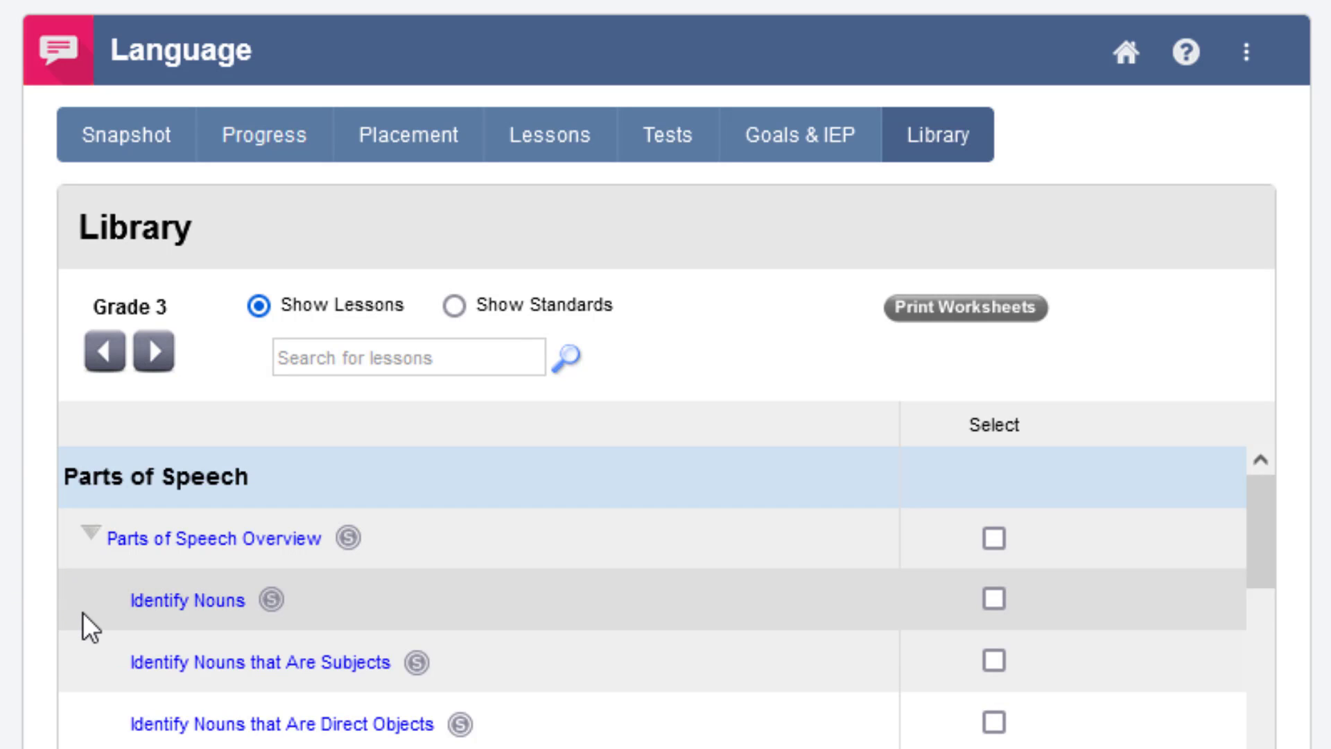
click(165, 608)
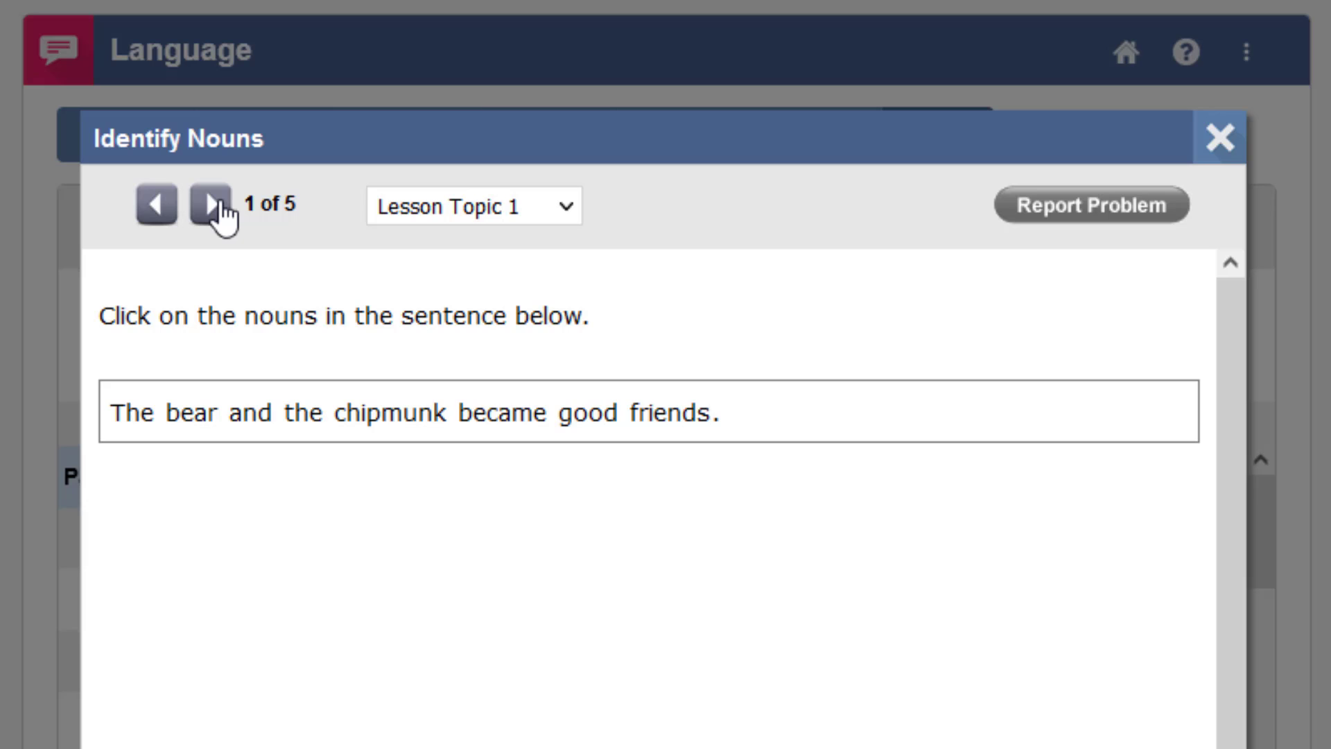
click(213, 207)
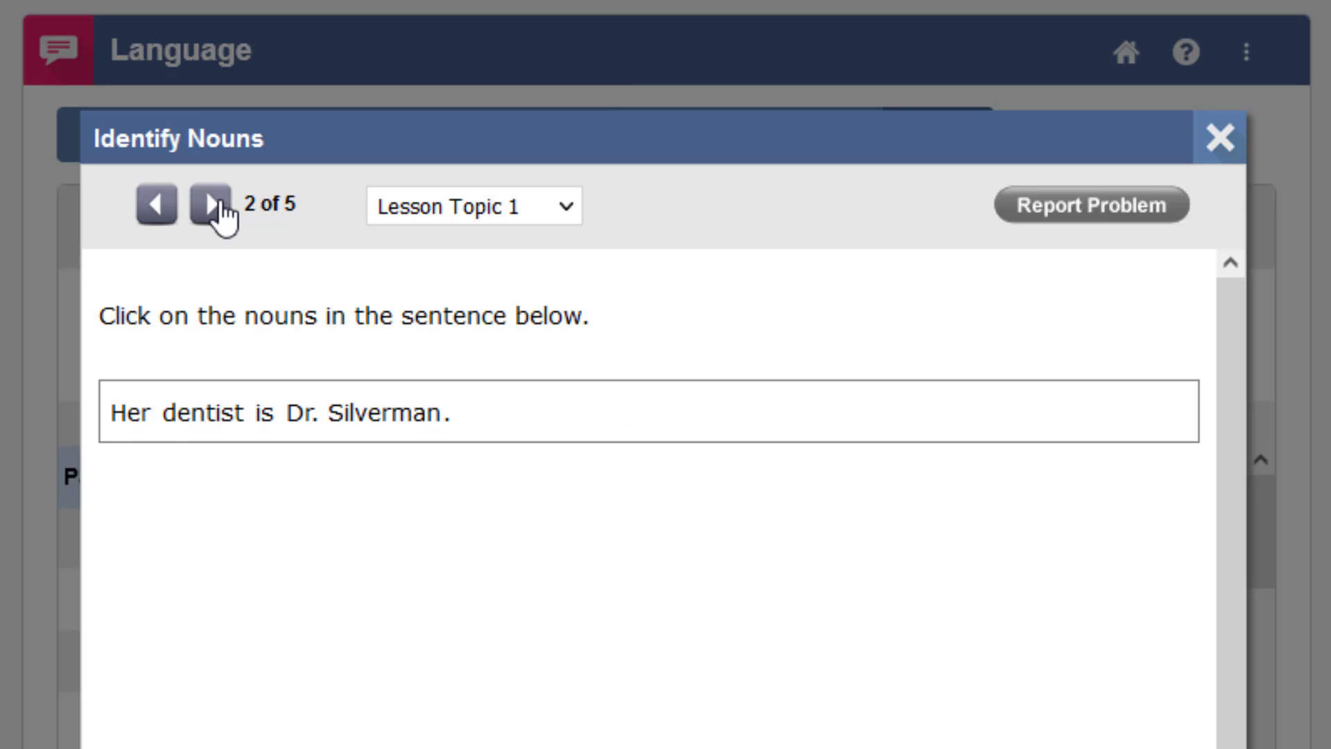
click(212, 207)
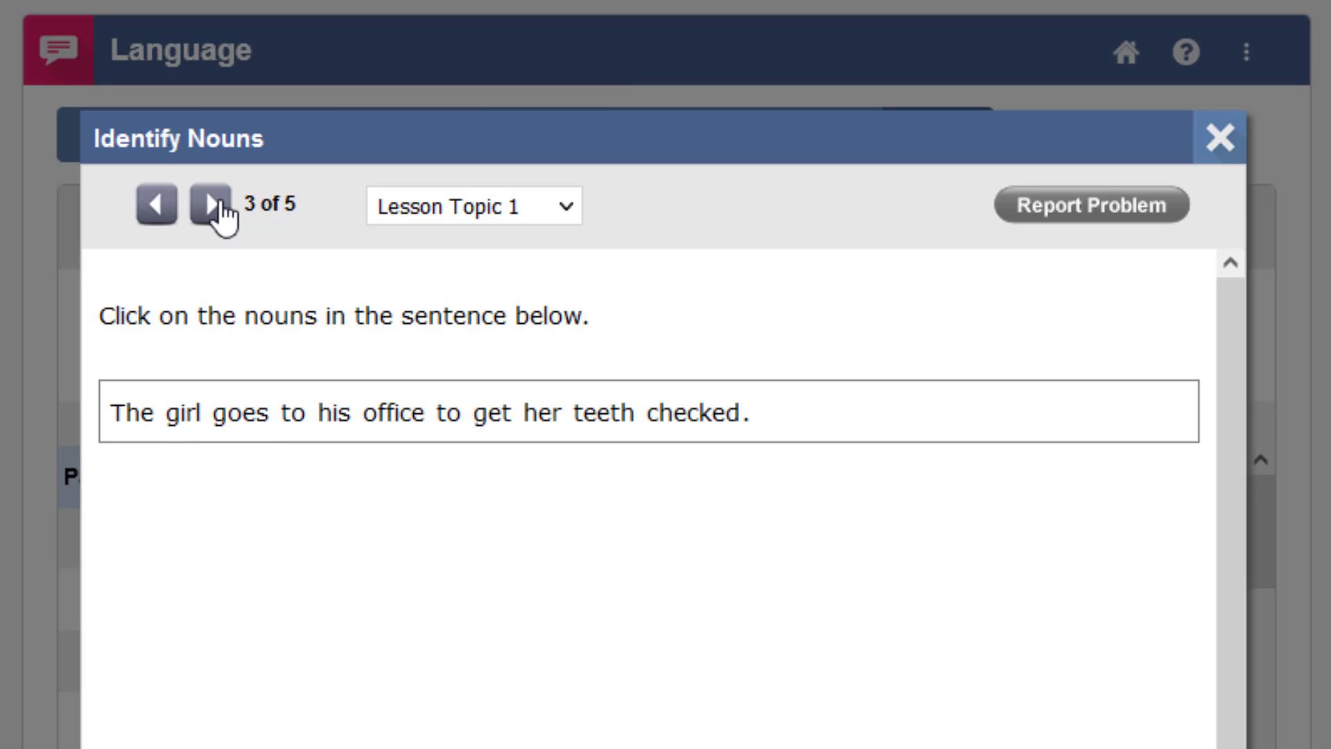
click(216, 210)
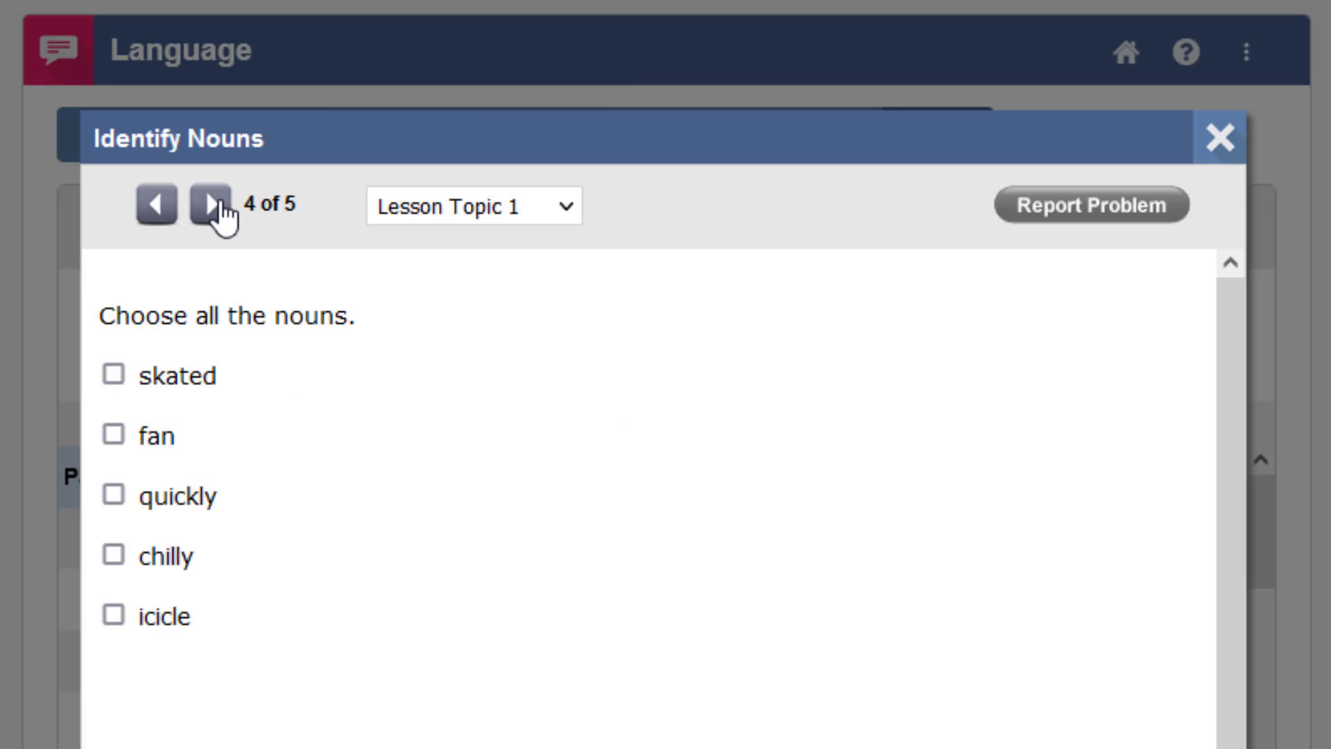
click(1216, 138)
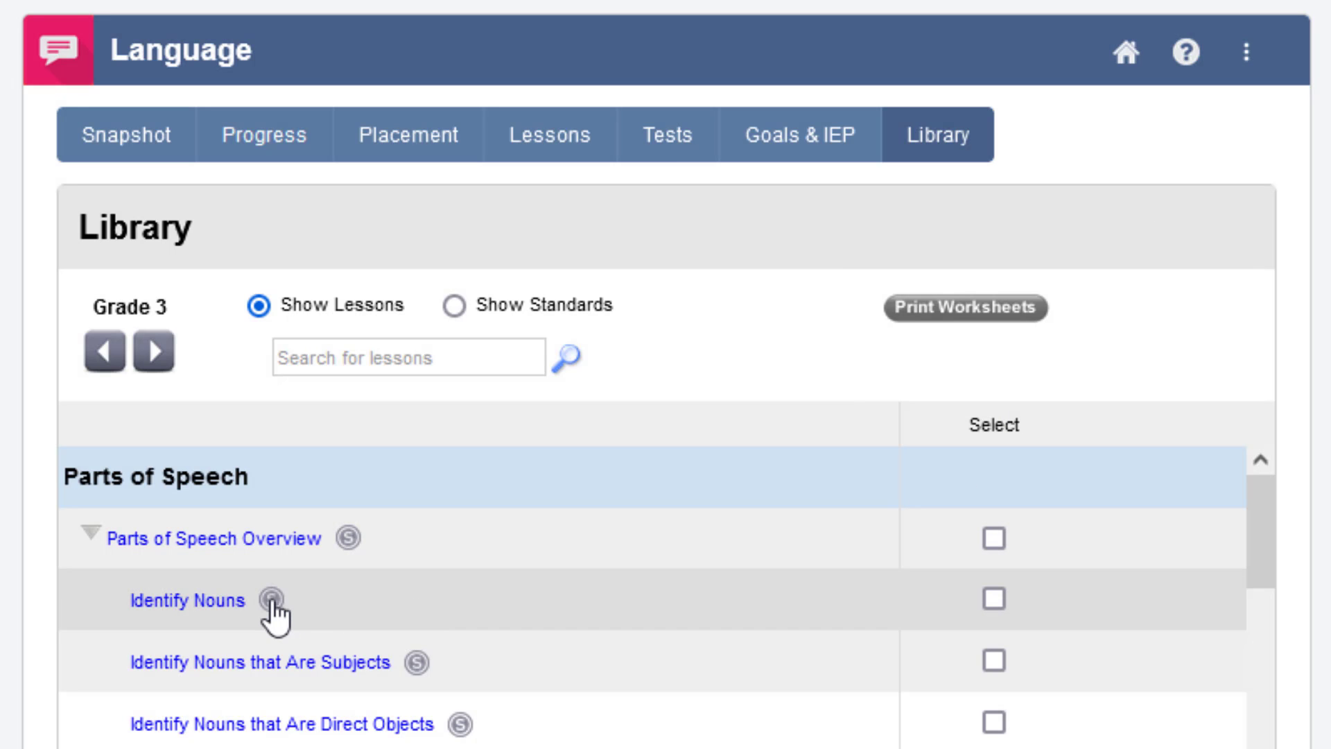
click(272, 601)
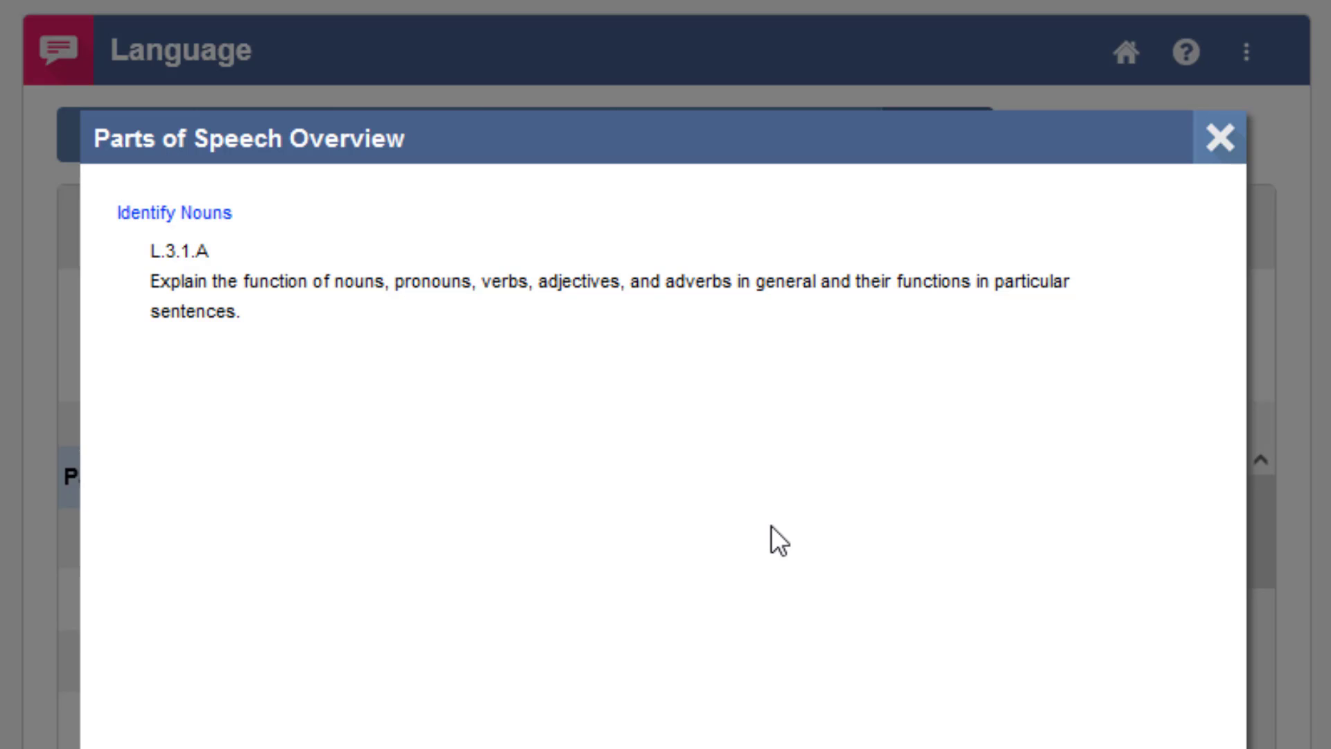
click(1221, 139)
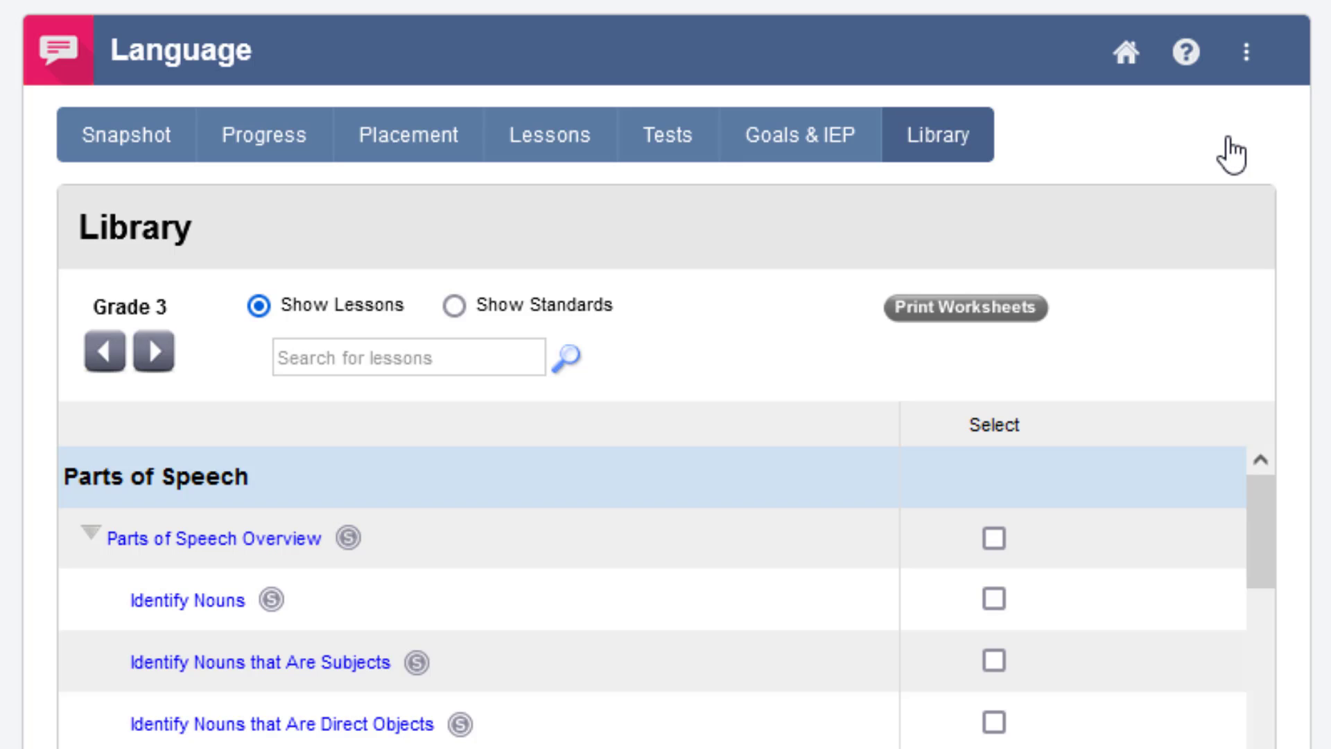